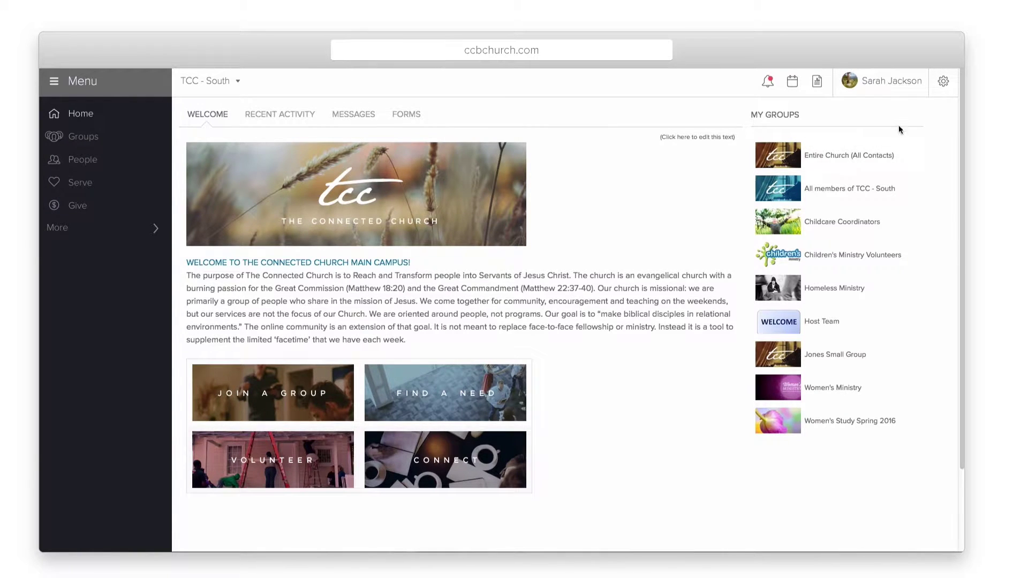
Step: Open the Manual Setup check-in setup for editing from the Check-In settings
click(944, 82)
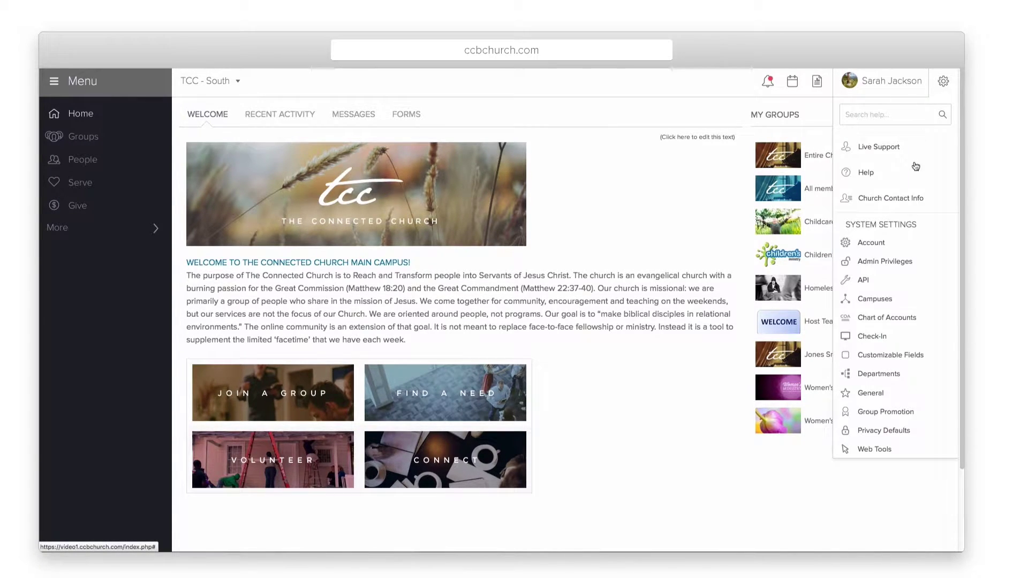
click(875, 336)
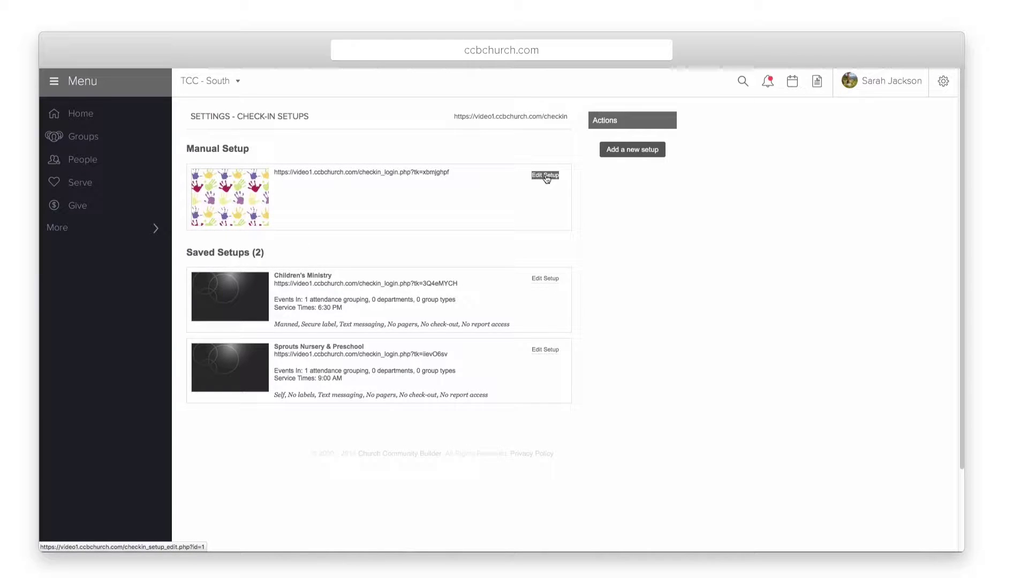
click(546, 177)
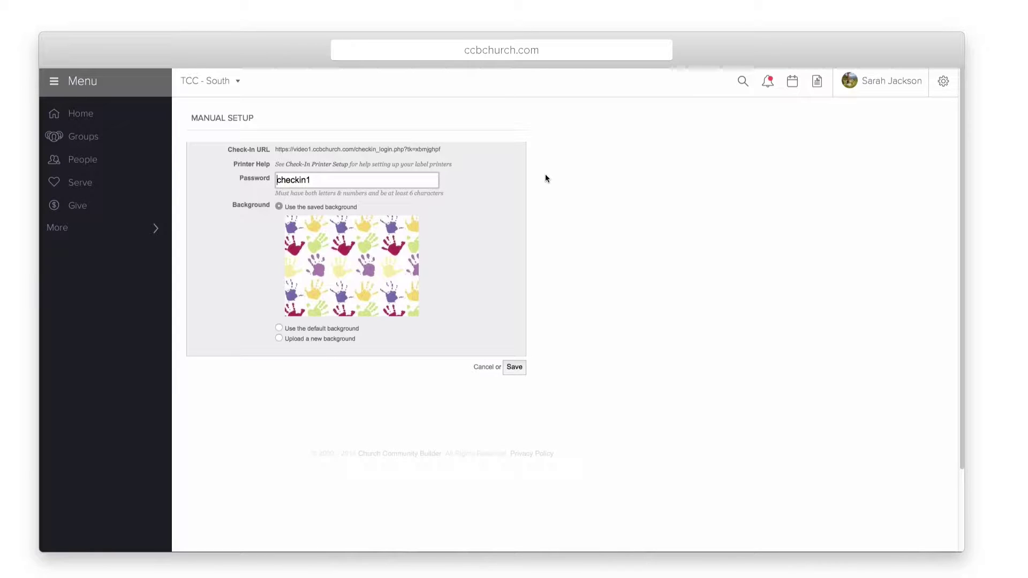
Step: Copy the Check-In URL, switch the background to 'Upload a new background', and save
drag(452, 152, 278, 156)
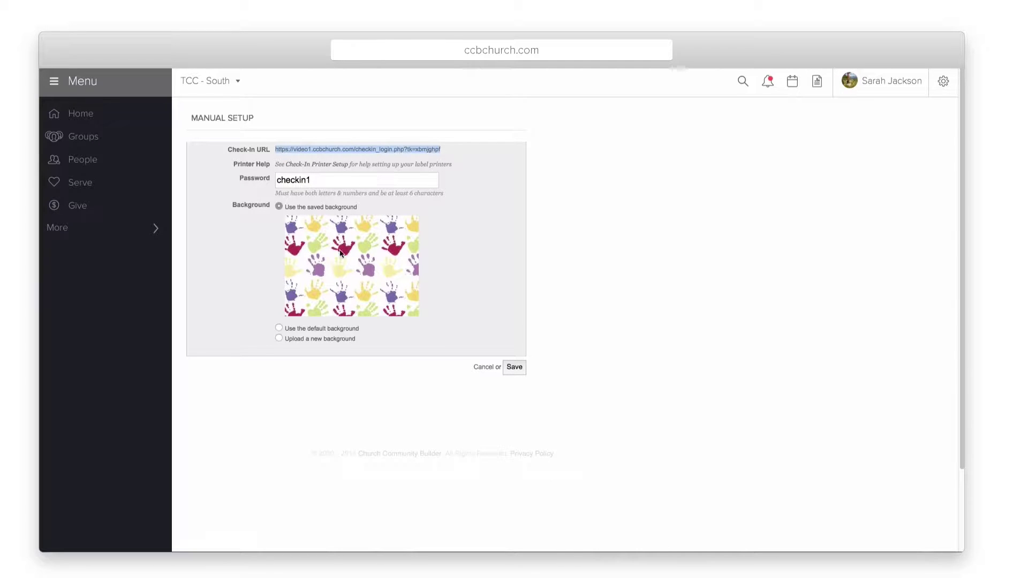
click(279, 339)
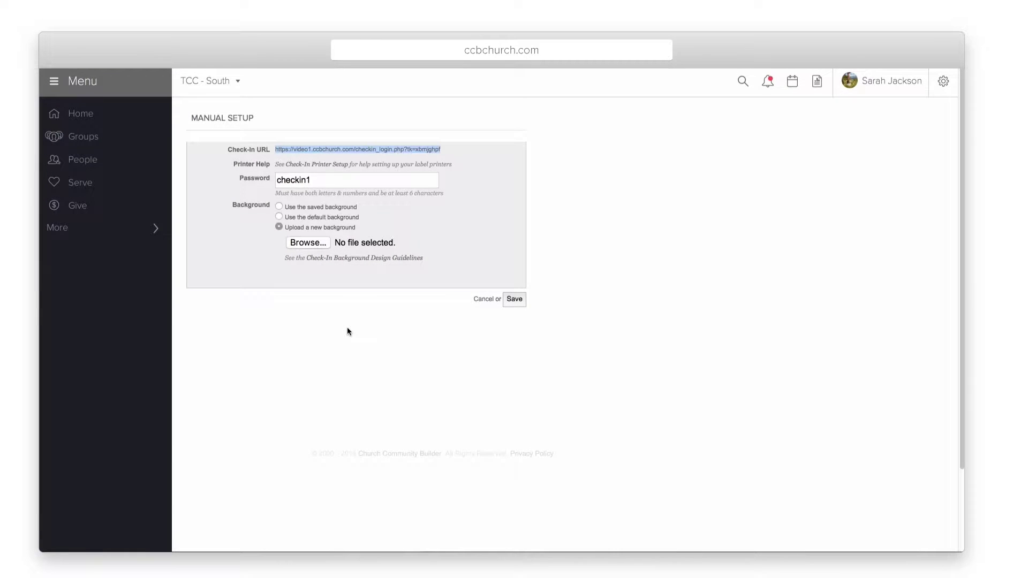
click(514, 299)
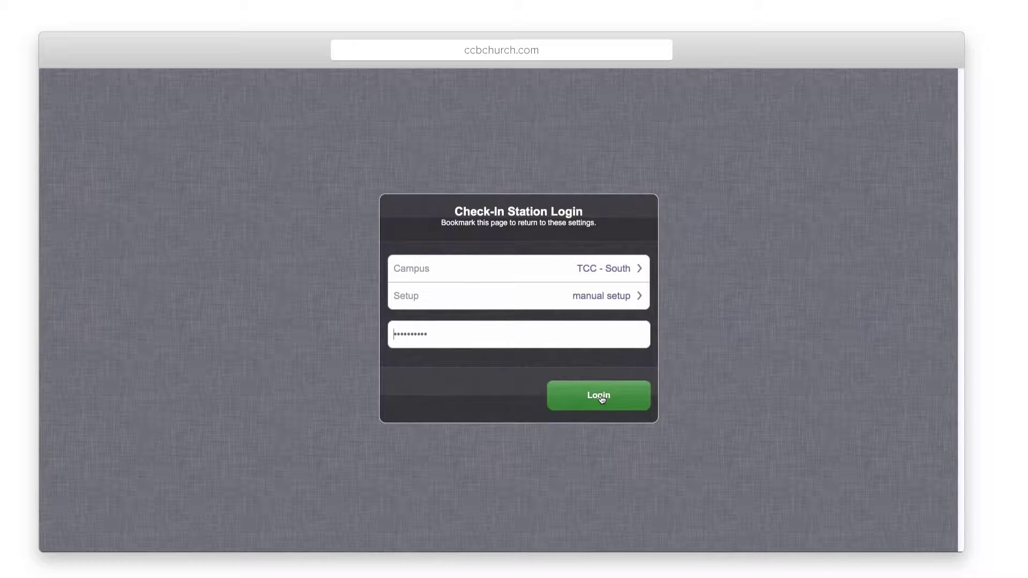
Step: Replace the station password and log in to the TCC - South check-in station
double_click(509, 339)
text(••••••••)
key(Return)
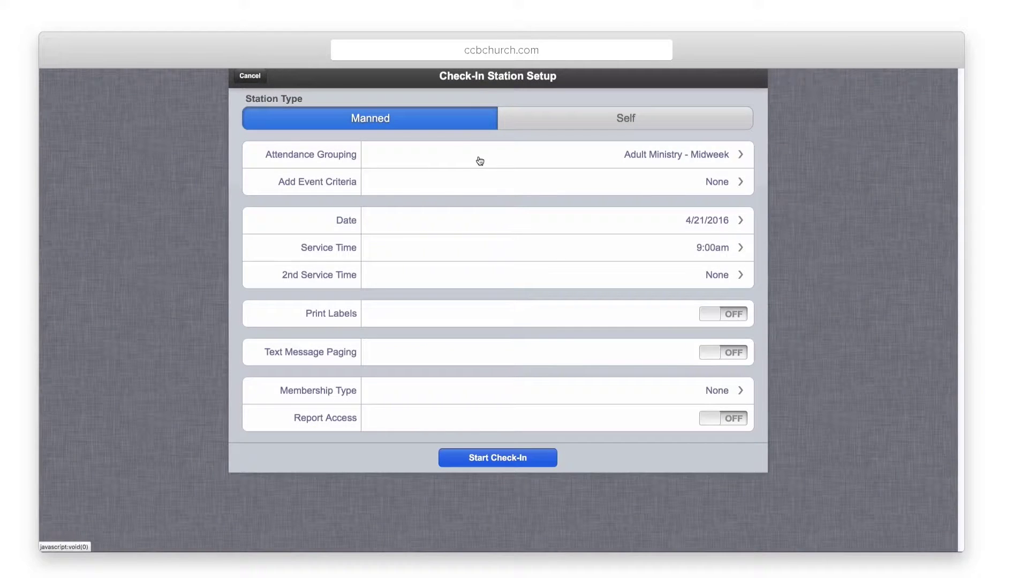
Step: Set attendance grouping to Youth & Children - Midweek and add the Youth & Children - Weekend grouping
click(480, 160)
click(585, 202)
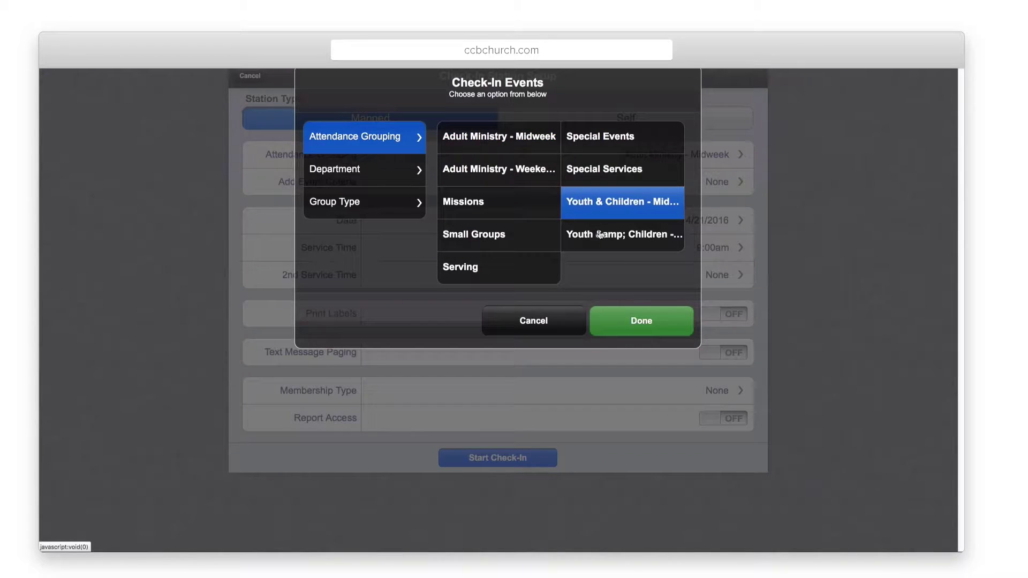
click(630, 322)
click(490, 183)
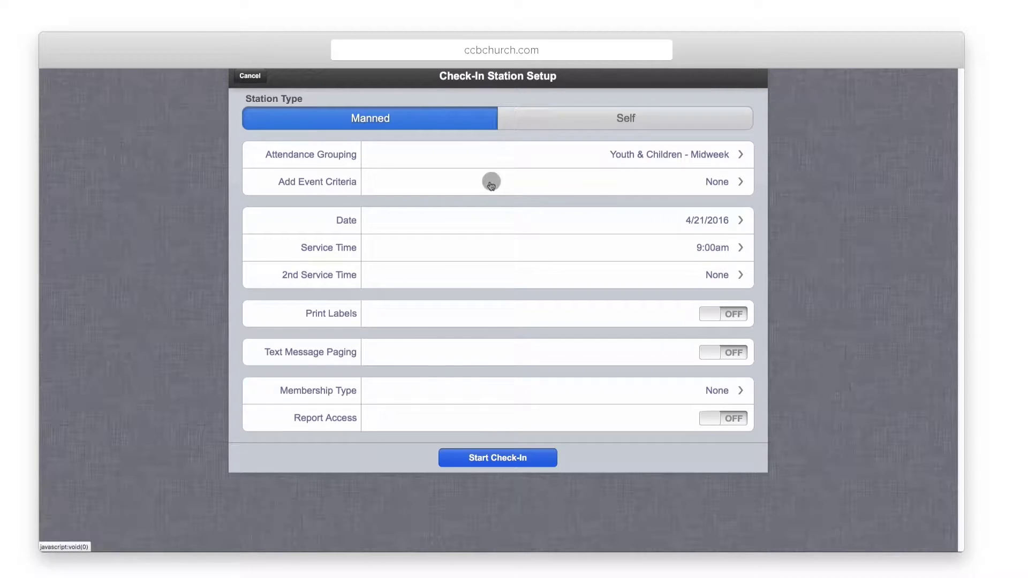
click(372, 285)
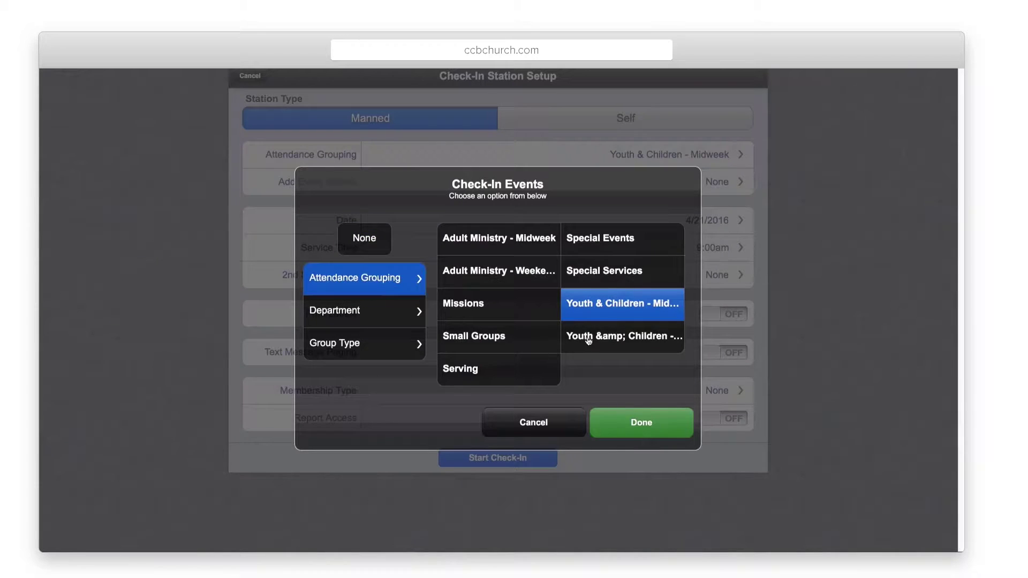
click(589, 340)
click(618, 421)
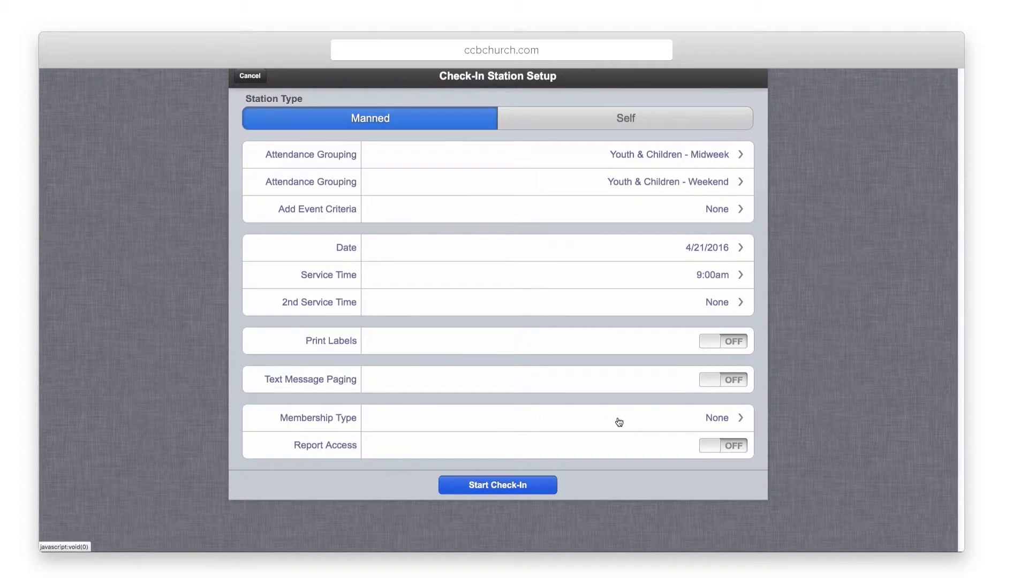
Step: Keep the date 4/21/2016 and service time 9:00am, and add a 10:00am second service
click(595, 245)
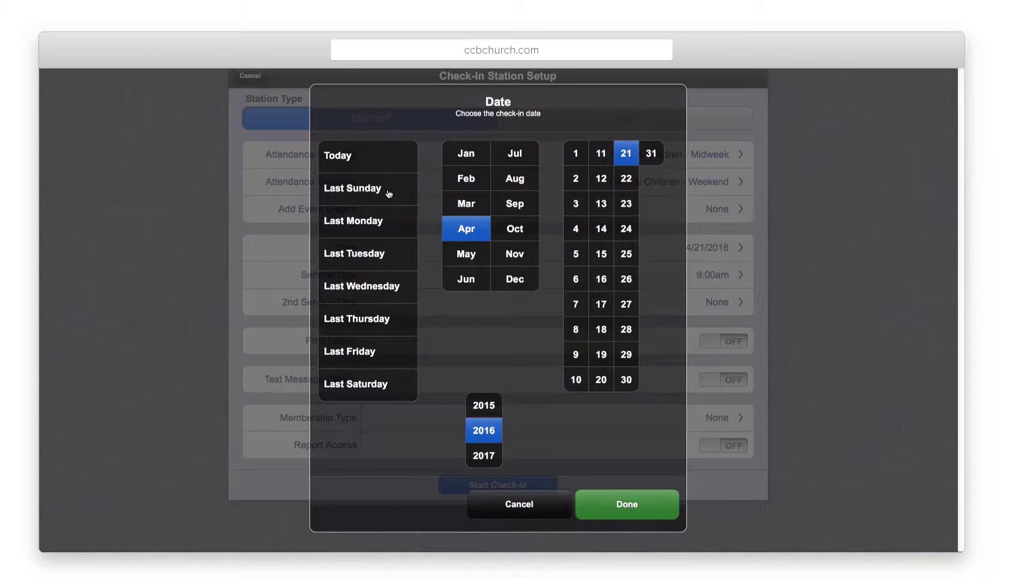
click(603, 503)
click(492, 272)
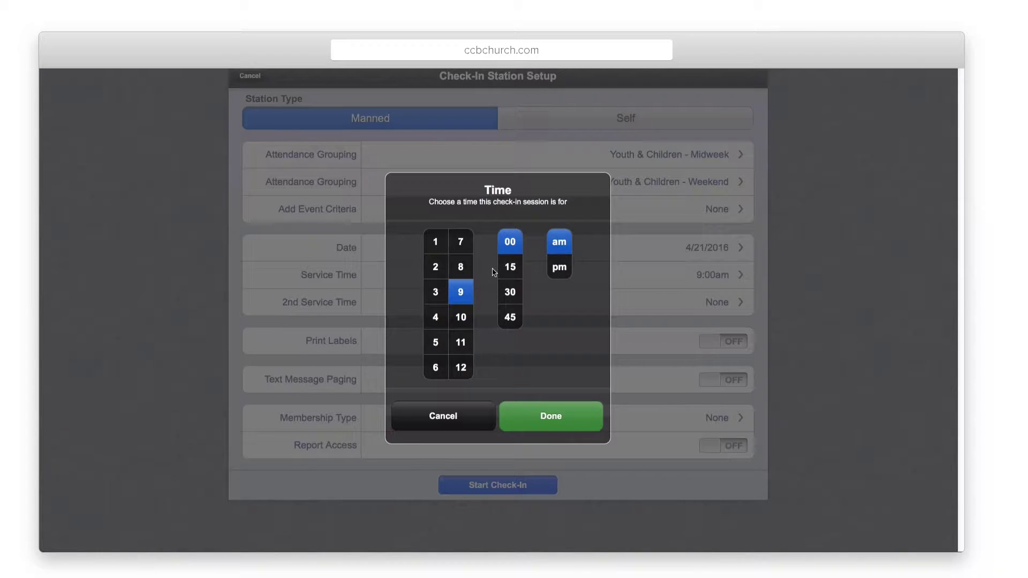
click(525, 422)
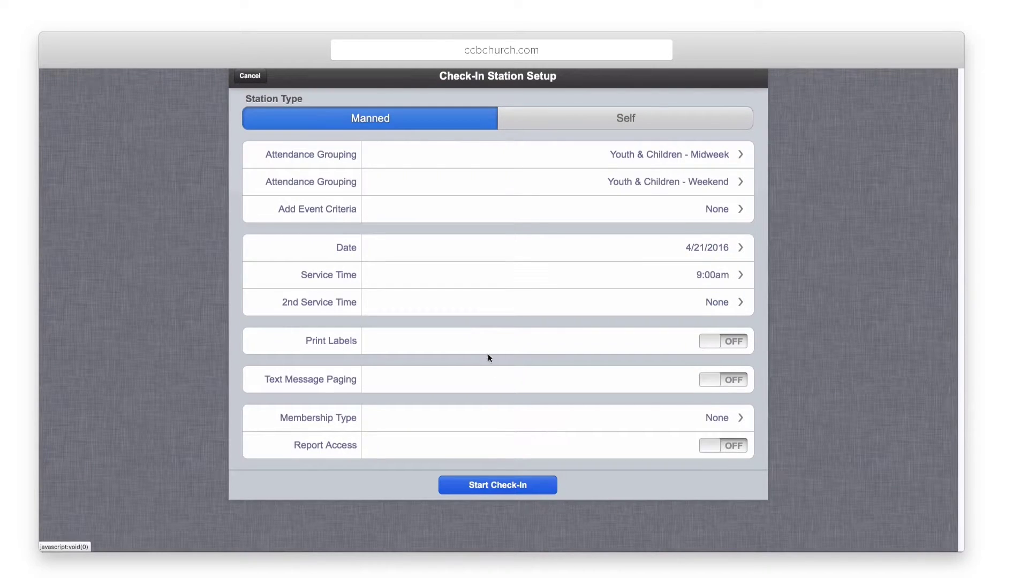
click(475, 302)
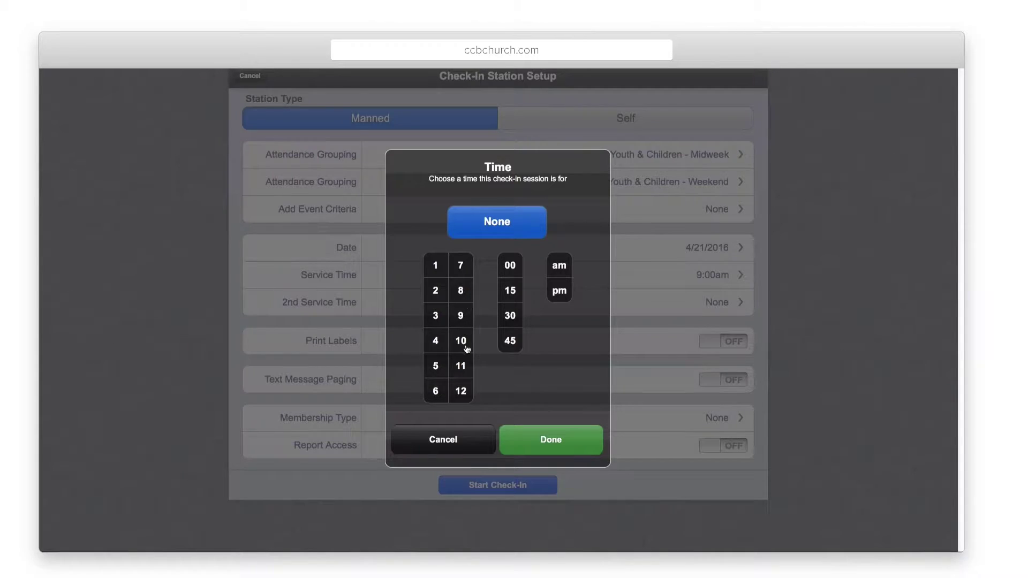
click(466, 349)
click(544, 452)
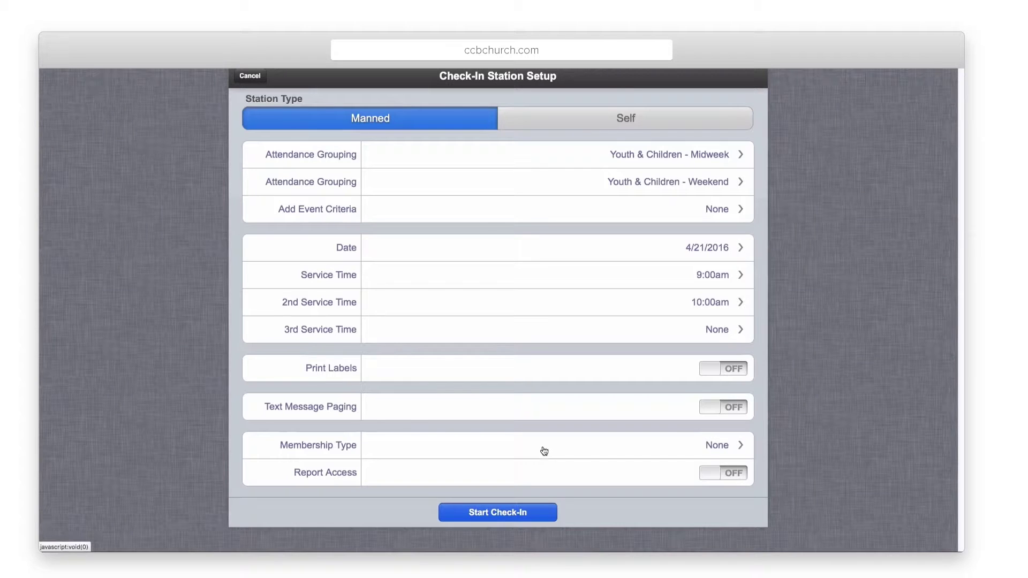
Step: Turn on label printing and text message paging, keeping 3 character alphanumeric security codes
click(707, 369)
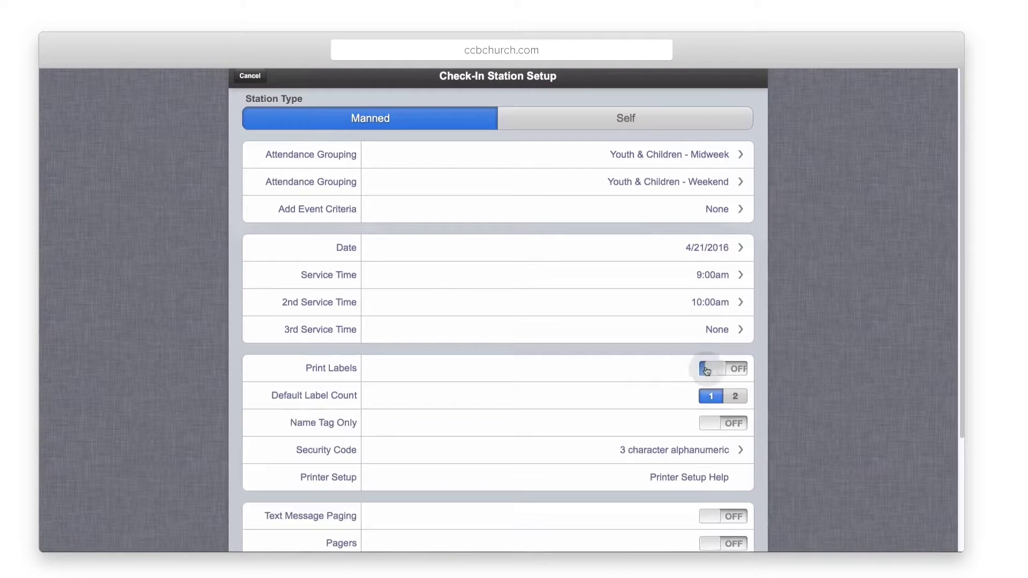
scroll(554, 395, down, 3)
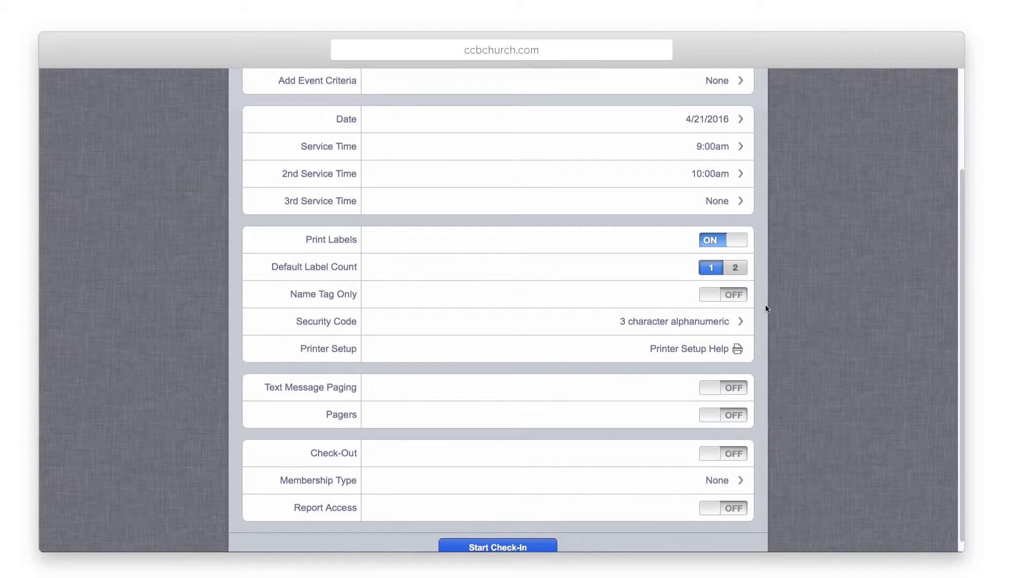
click(550, 323)
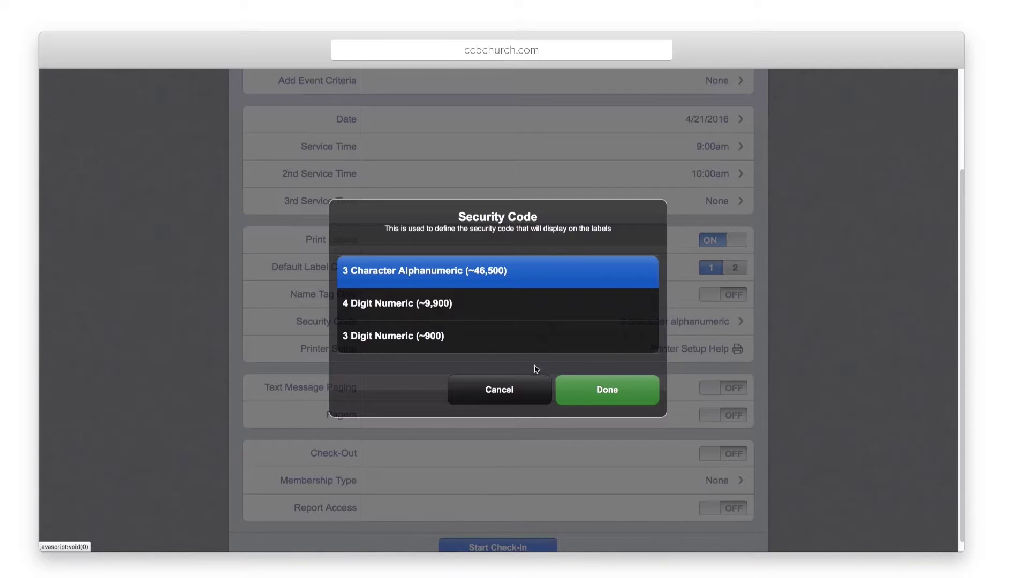
click(510, 385)
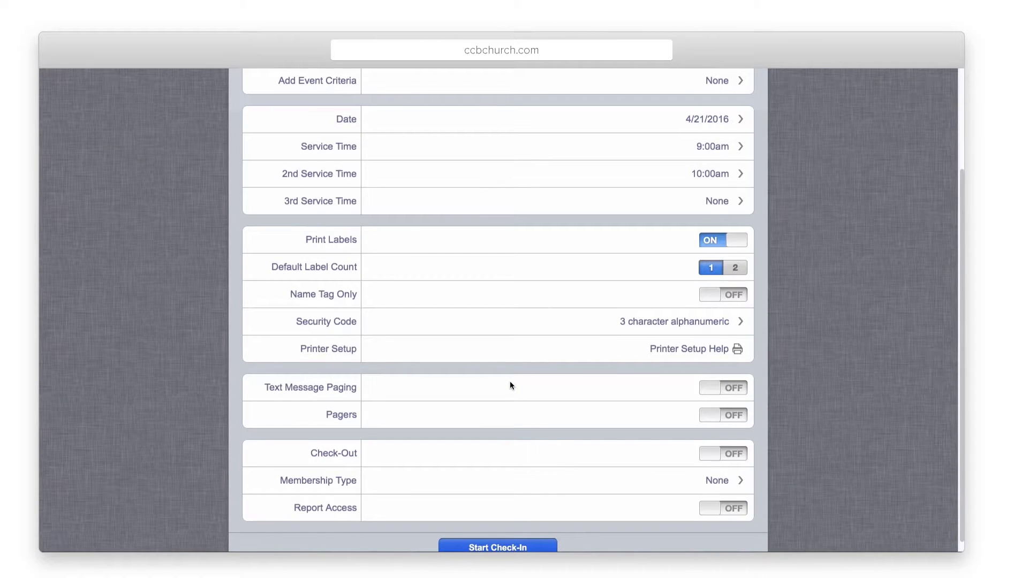
click(710, 391)
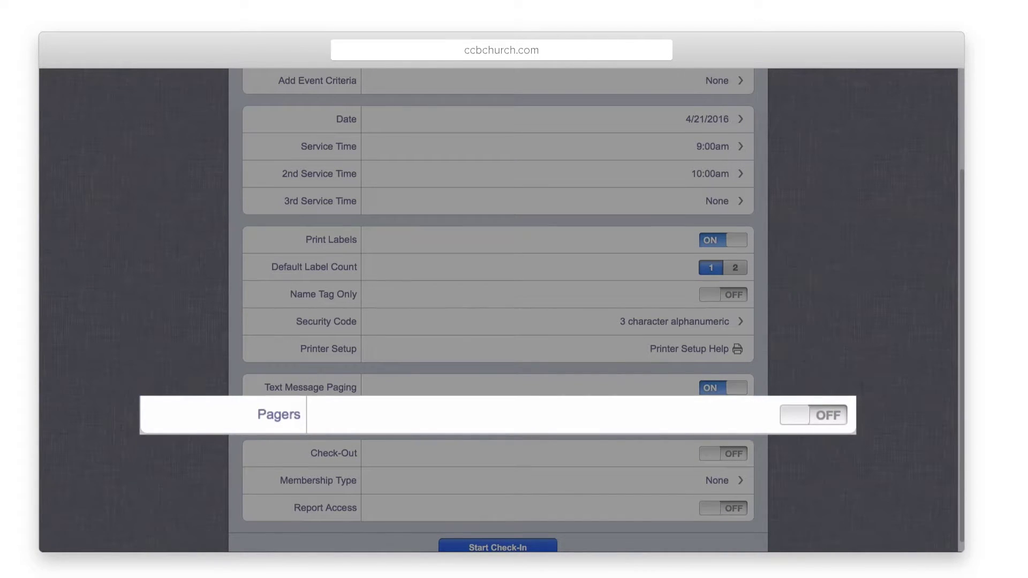
Step: Set the default membership type to Visitor and switch Report Access on
scroll(498, 310, down, 1)
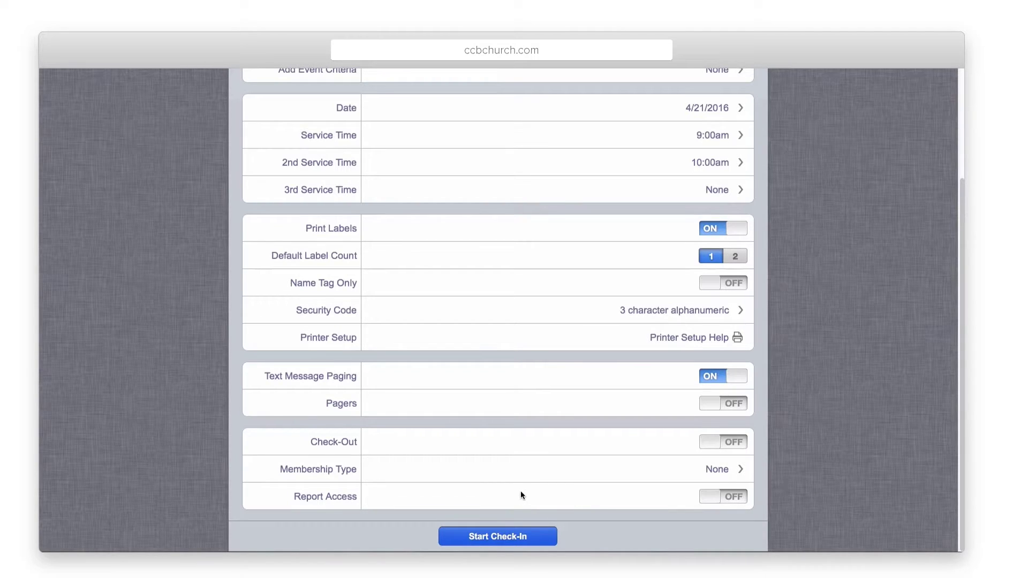
click(502, 468)
click(388, 341)
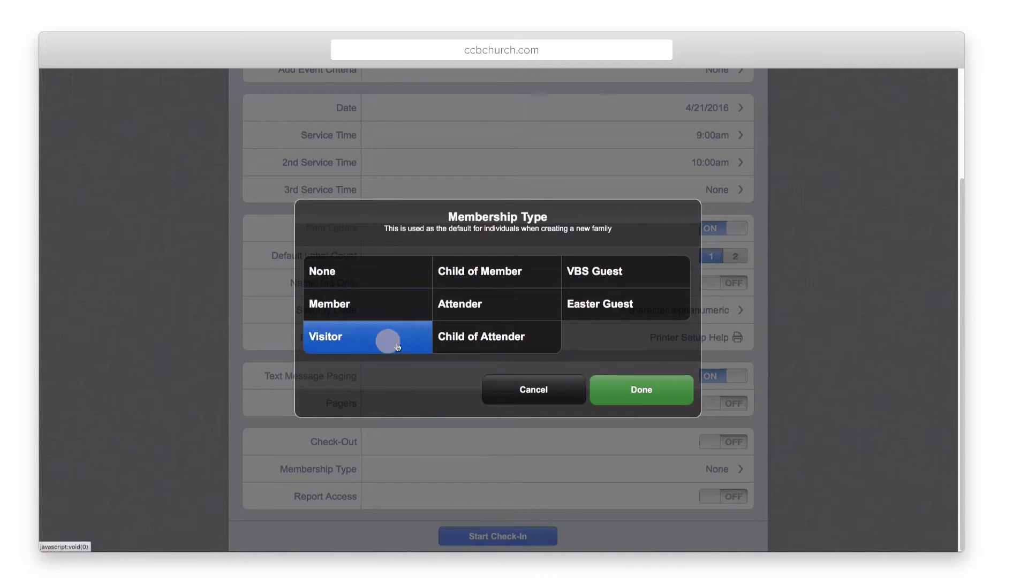
click(629, 393)
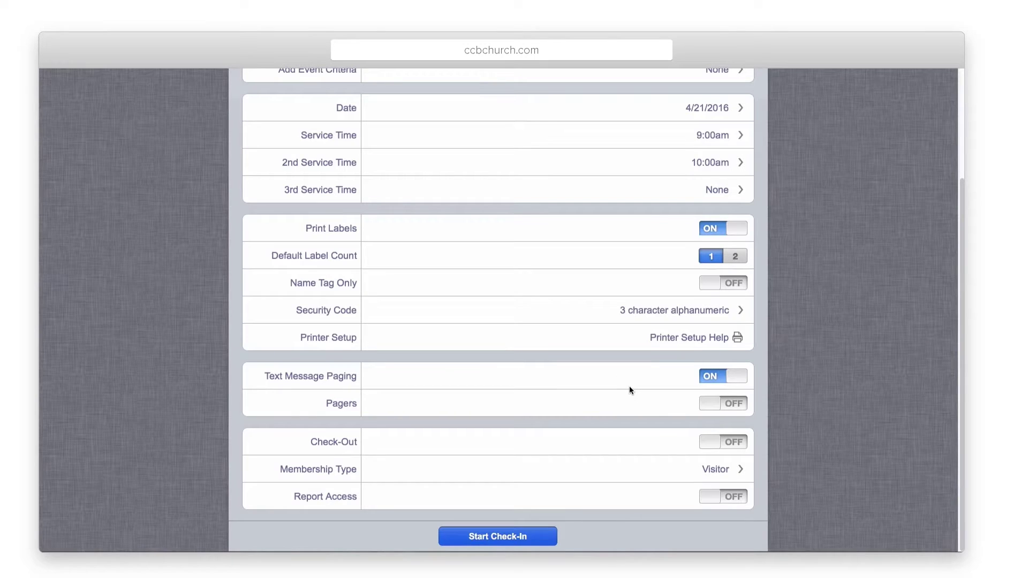
click(712, 497)
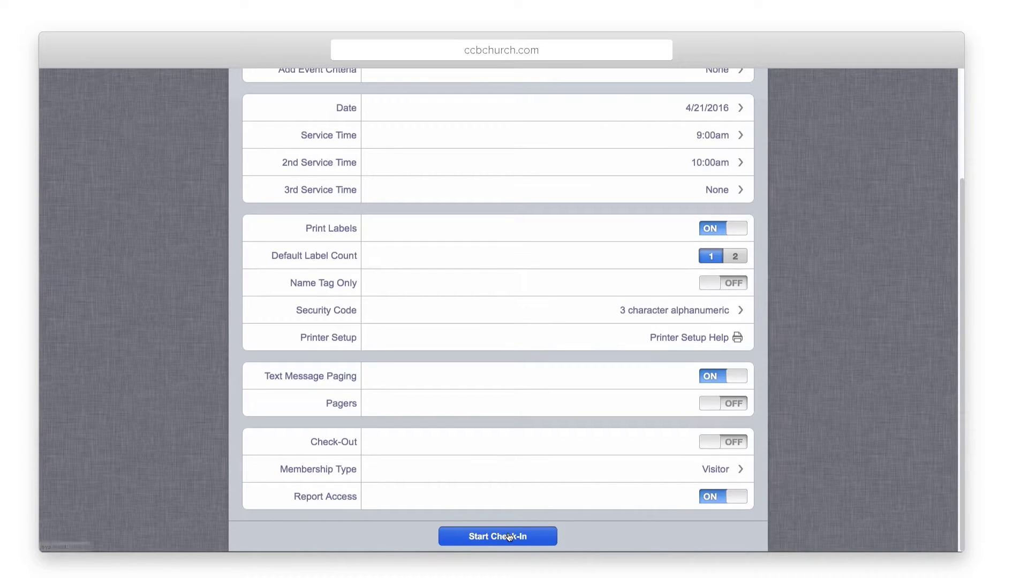
Step: Set the station type to Self, leaving Touch Screen mode off after toggling it
scroll(502, 384, up, 5)
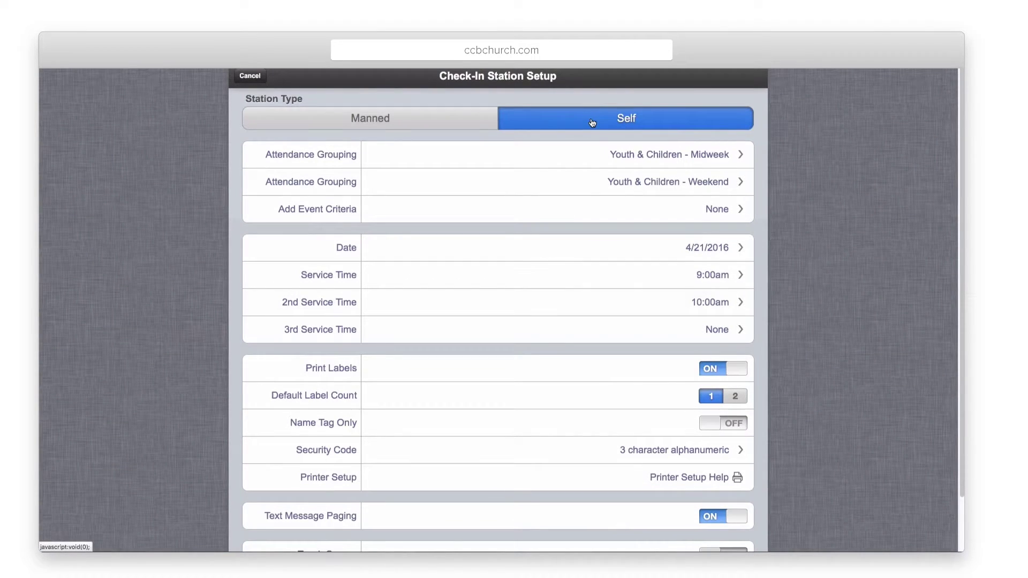
scroll(536, 389, down, 2)
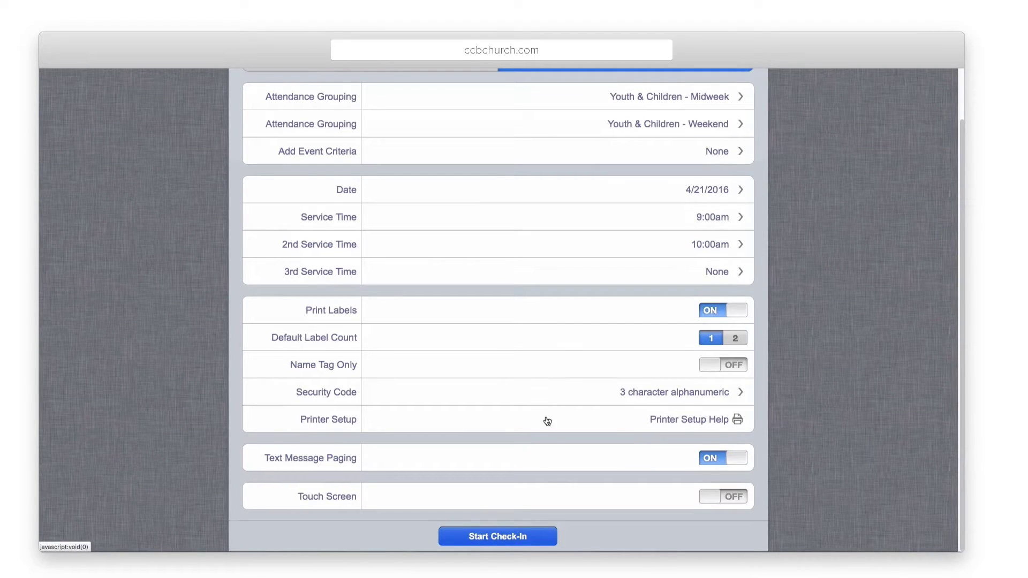
click(707, 497)
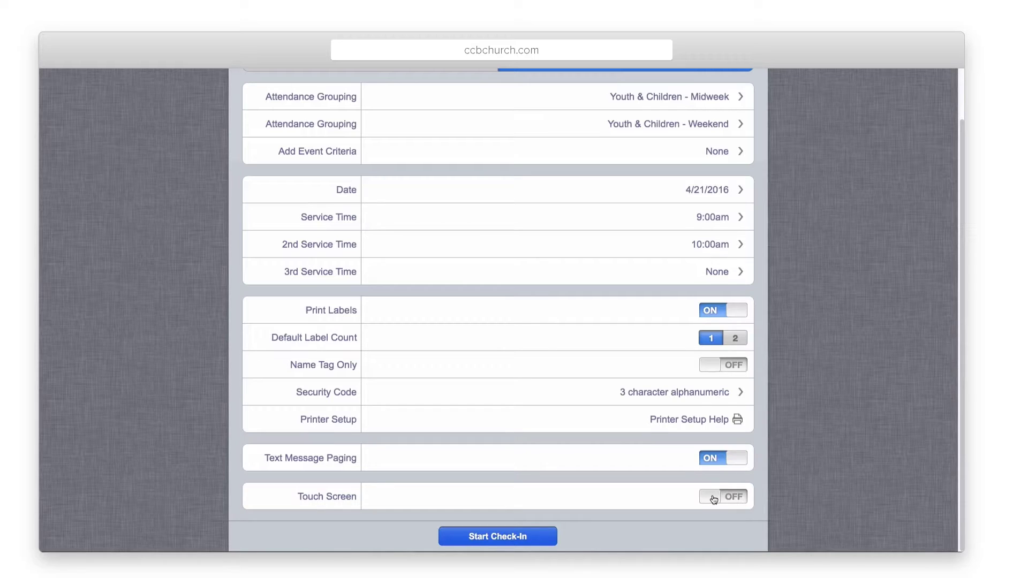
click(713, 500)
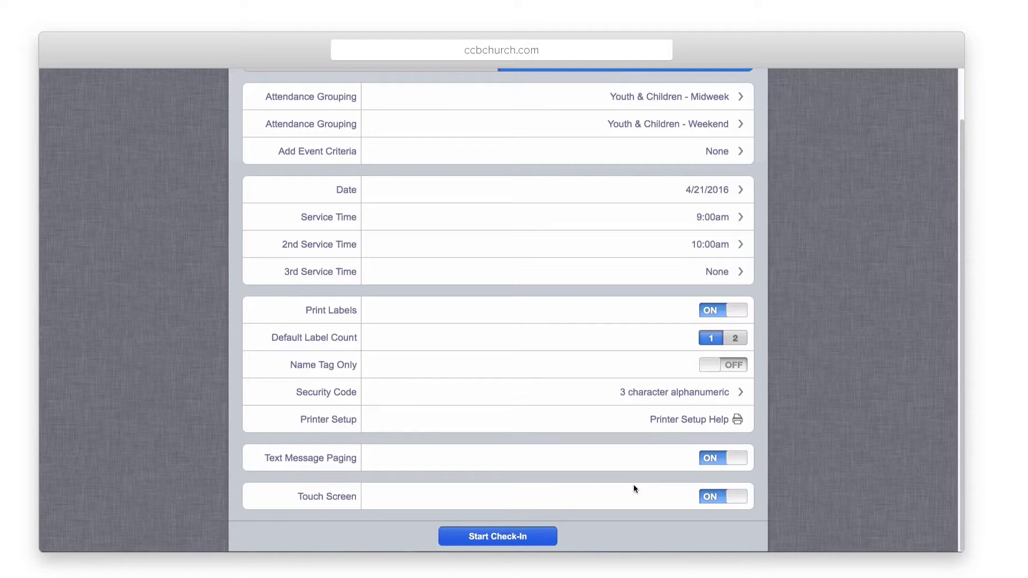
click(720, 498)
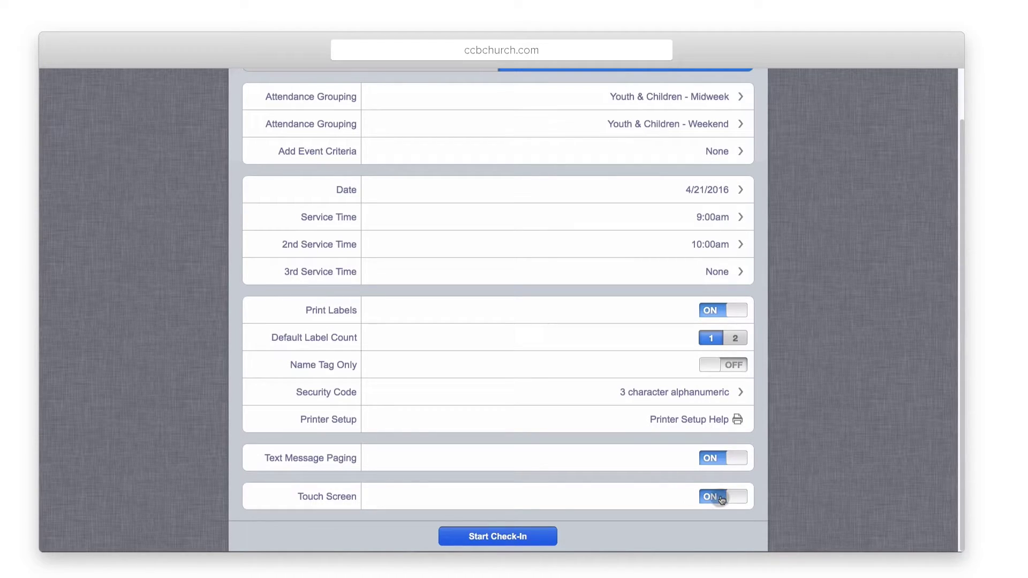
Step: Start check-in, review the 9:00 AM Sprouts Nursery and Sprouts Preschool events, and continue
click(492, 537)
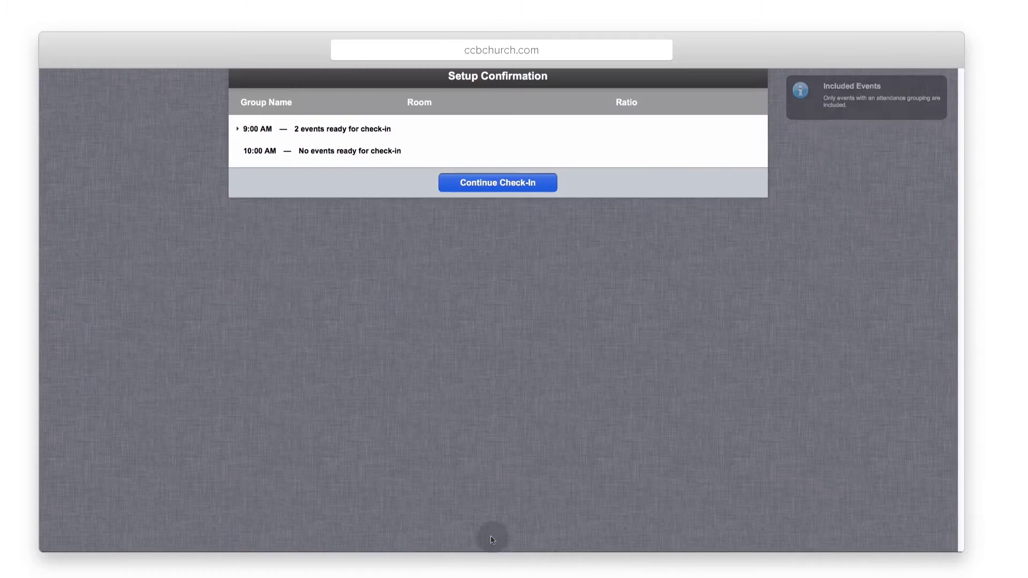
click(330, 131)
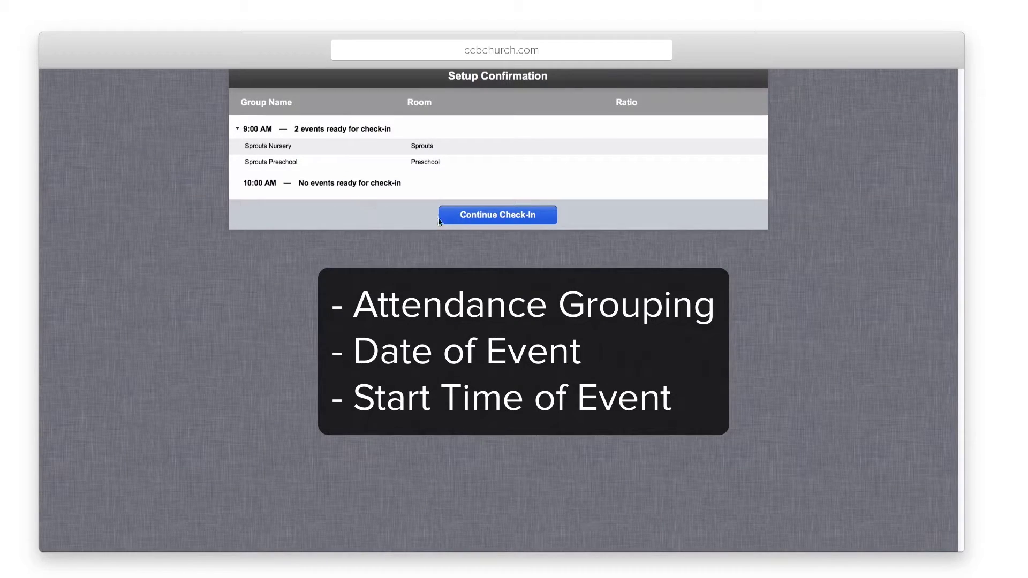
click(492, 216)
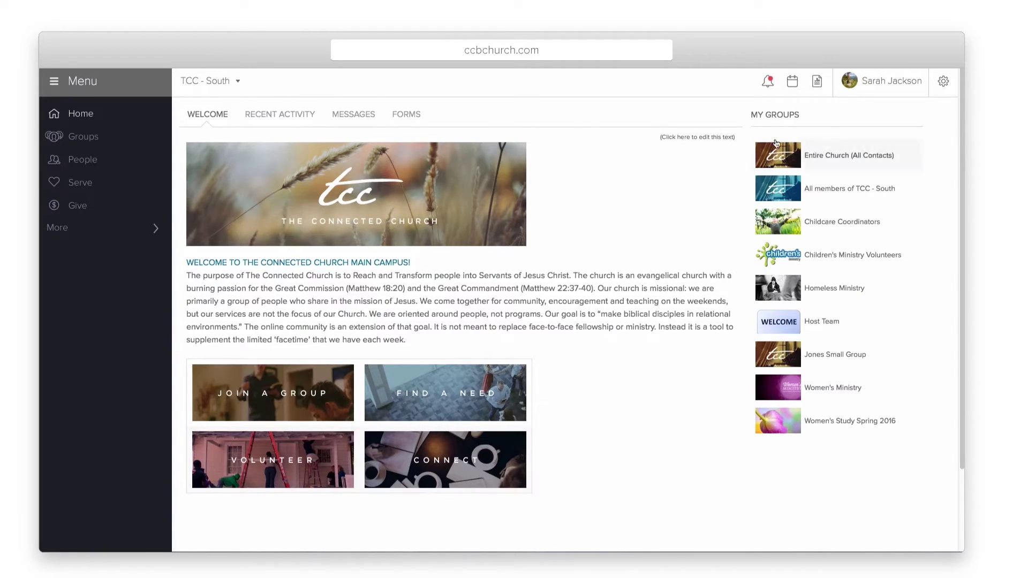
Step: Start adding a new check-in setup from the Check-In settings
click(942, 86)
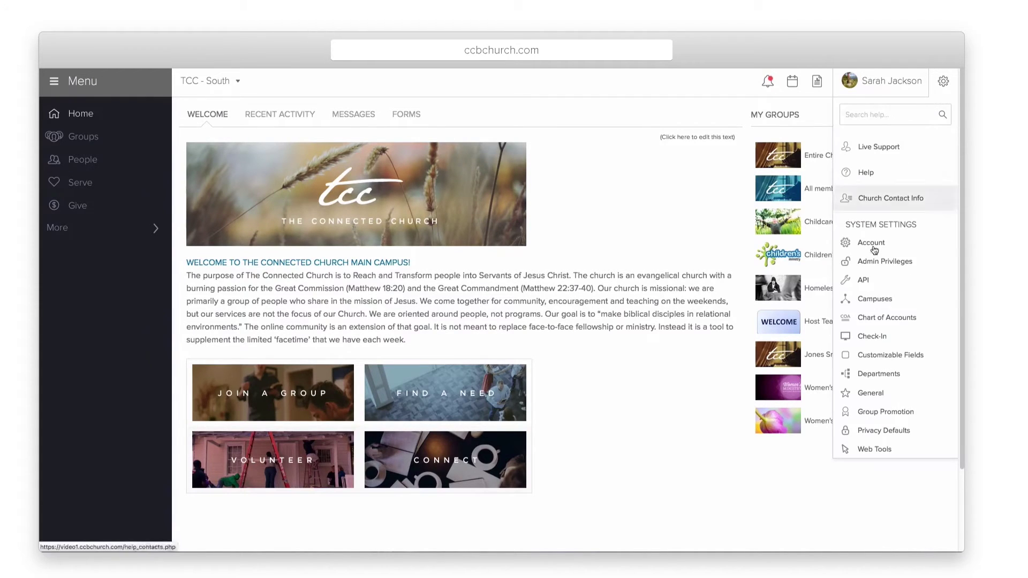
click(880, 335)
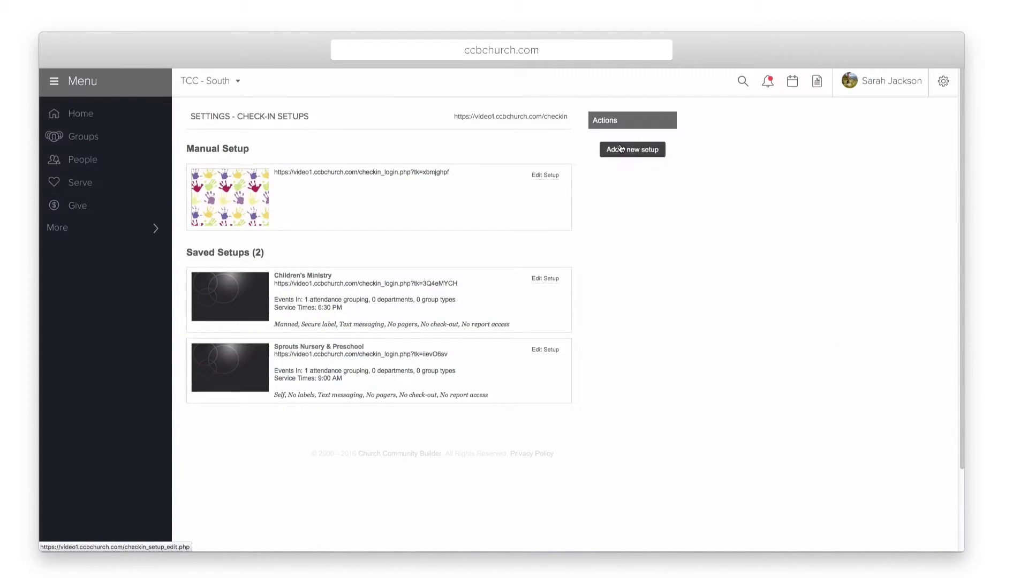
click(621, 149)
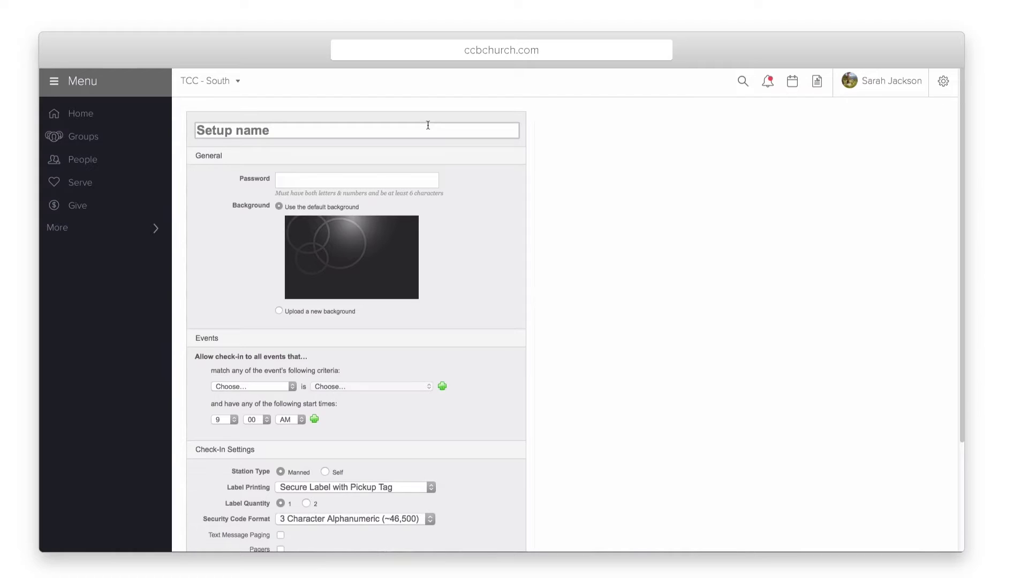
Step: Name the setup 'New Setup', enter a password, then cancel the draft
text(New Setup)
key(Tab)
text(checkin1)
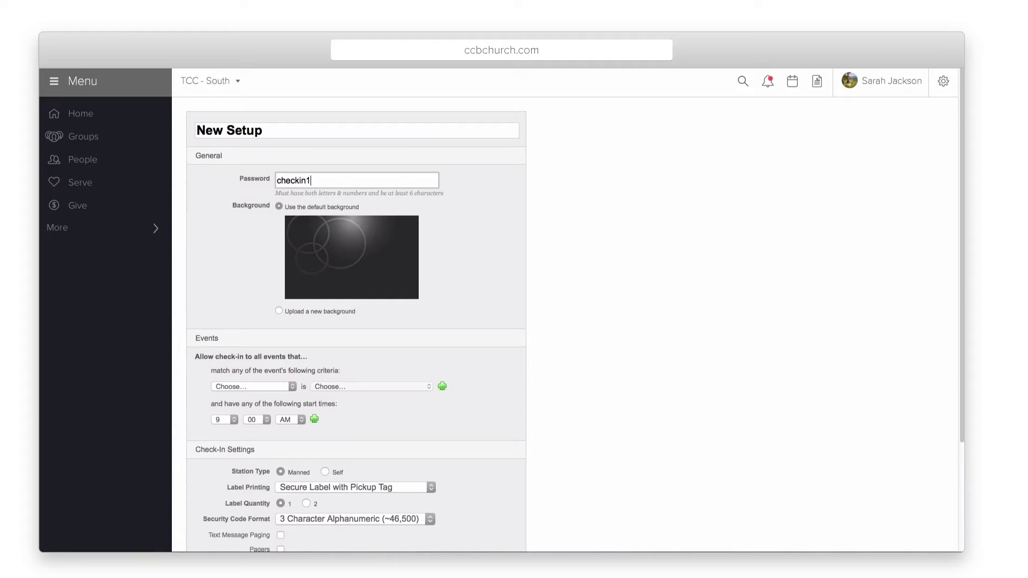
scroll(417, 177, down, 5)
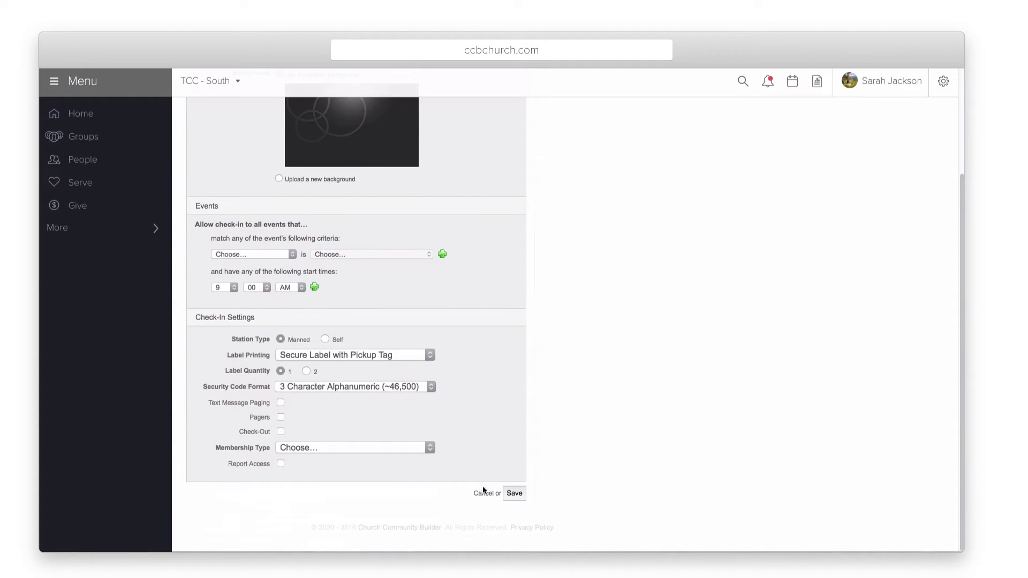
click(482, 492)
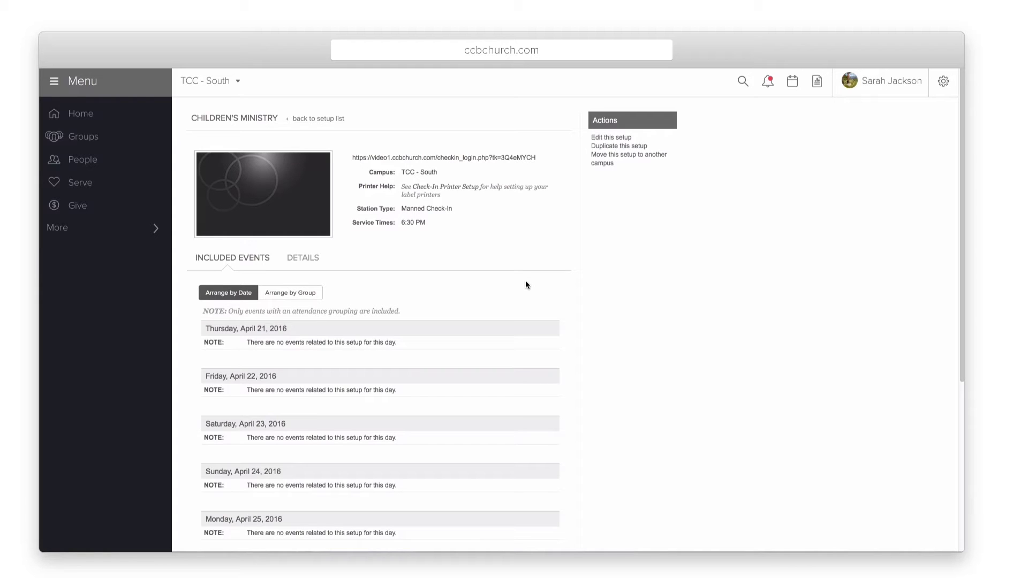
scroll(525, 283, down, 2)
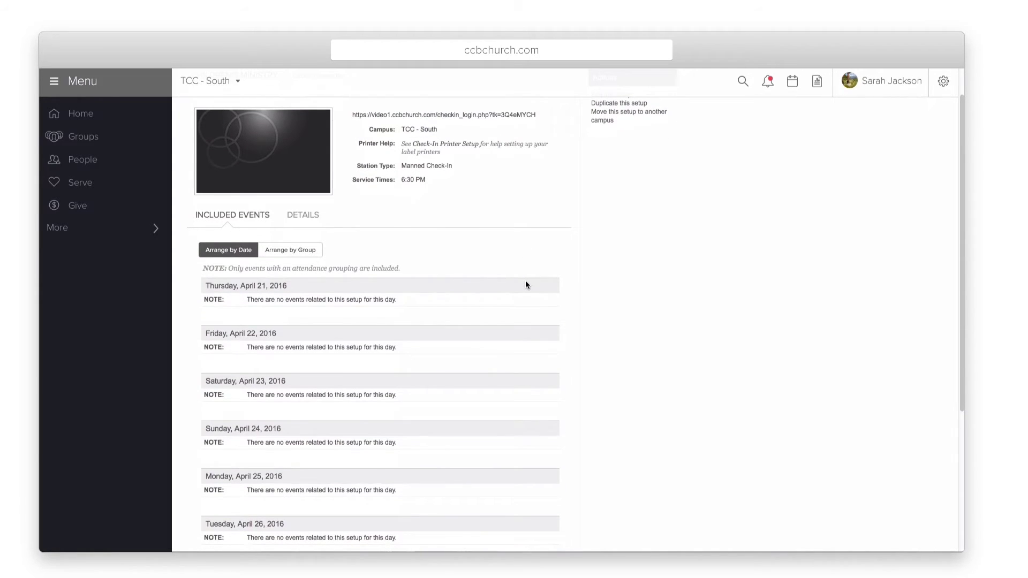
scroll(525, 284, down, 1)
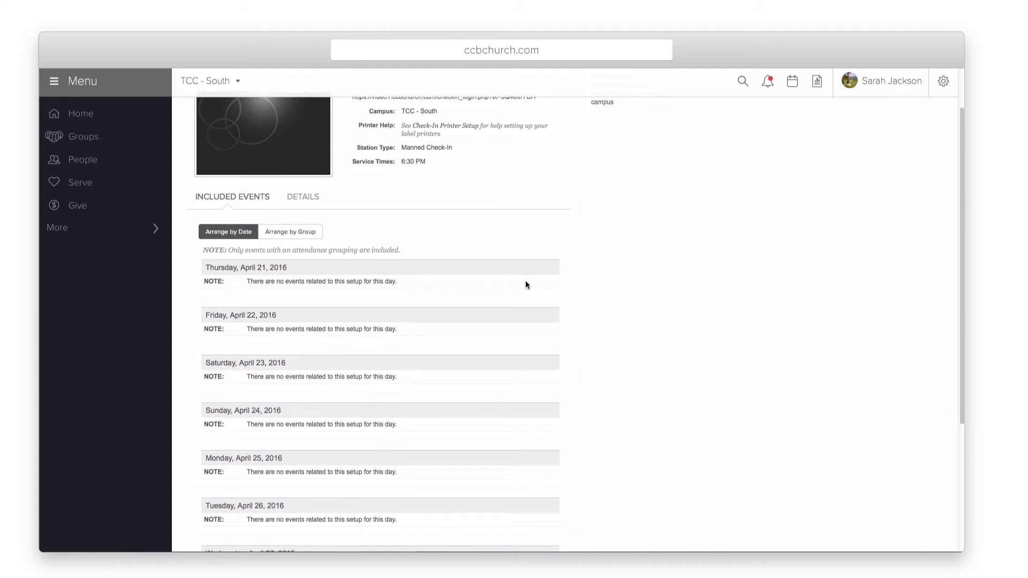
scroll(525, 285, down, 4)
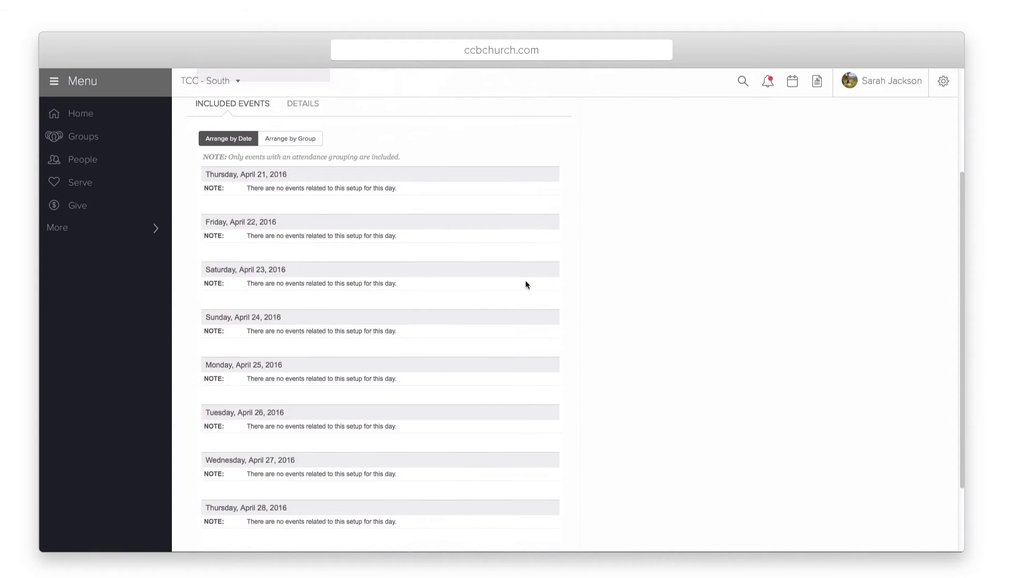
scroll(526, 285, up, 7)
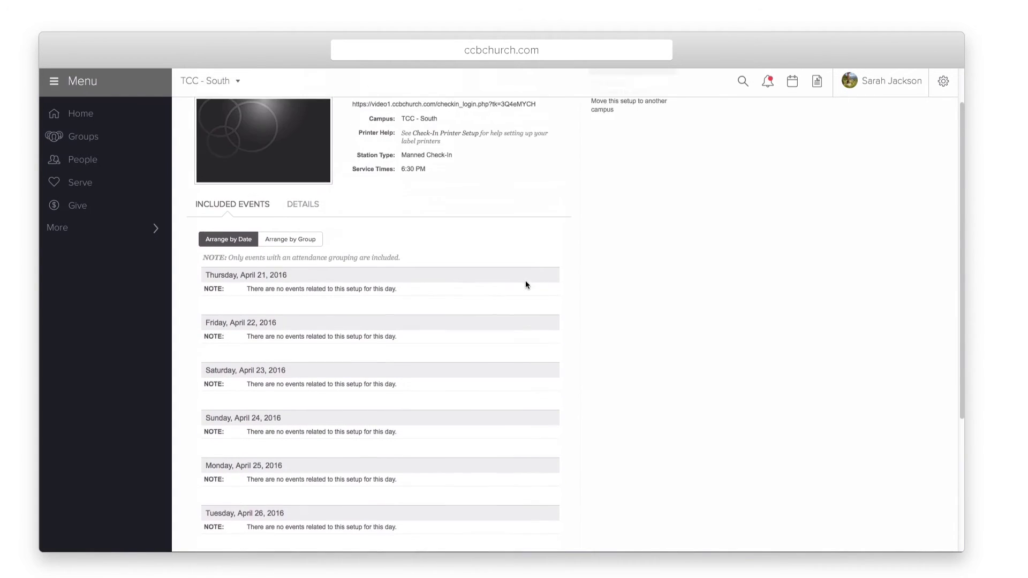